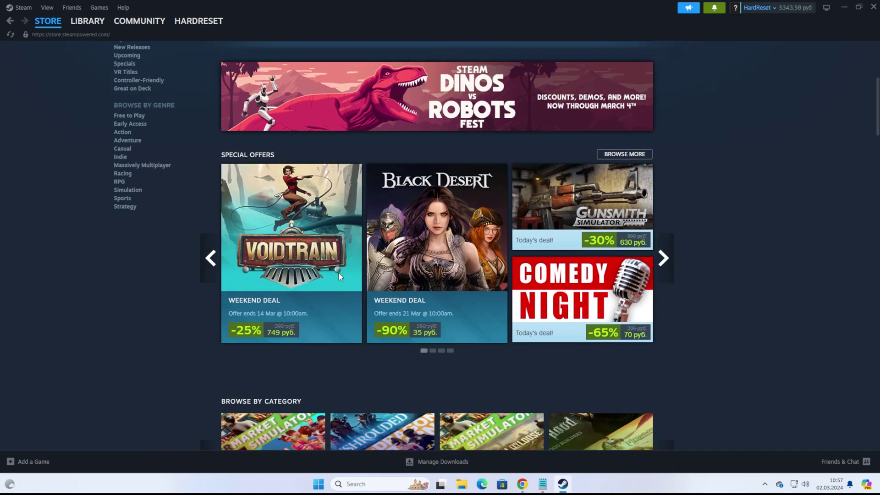
Step: Look through the store front page, from the special offers down to the recommendations at its end
scroll(339, 276, down, 7)
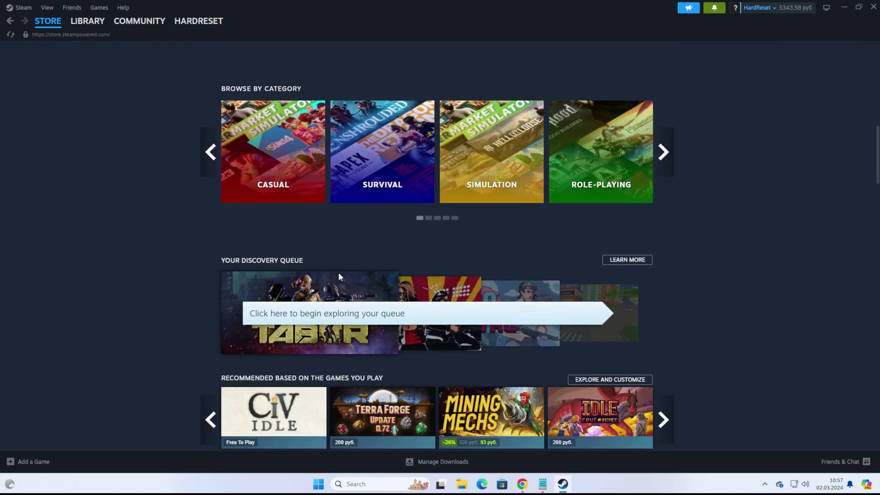
scroll(339, 276, down, 10)
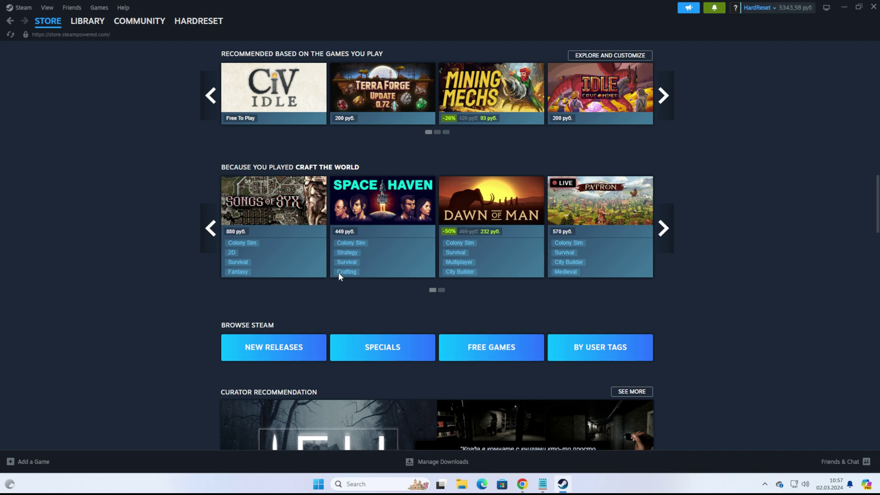
scroll(338, 272, down, 8)
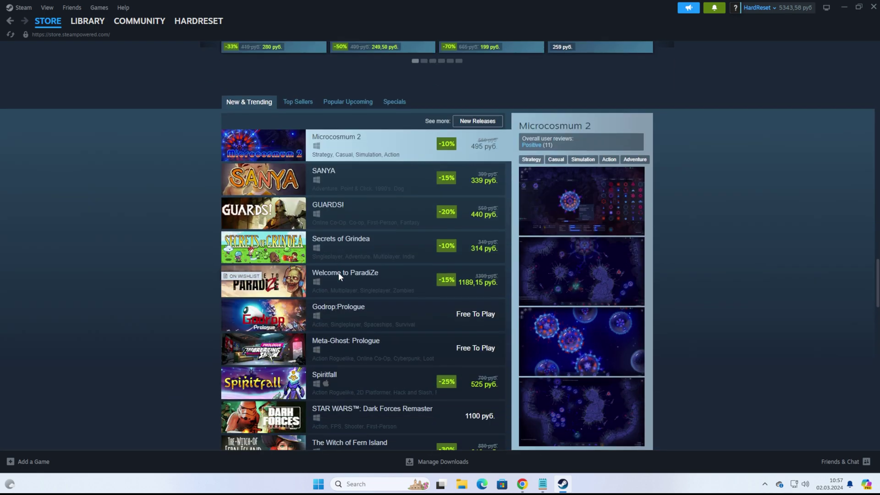
scroll(338, 273, down, 4)
scroll(338, 272, down, 3)
scroll(339, 276, down, 4)
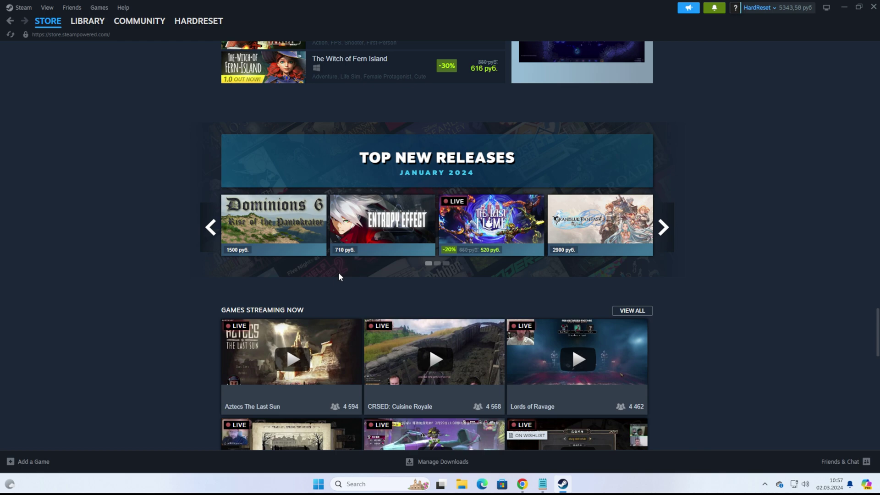
scroll(339, 275, down, 3)
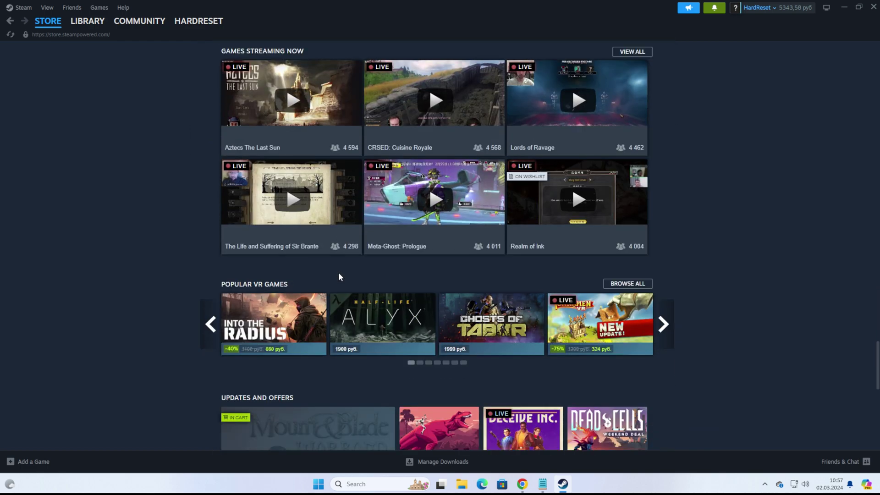
scroll(339, 276, down, 3)
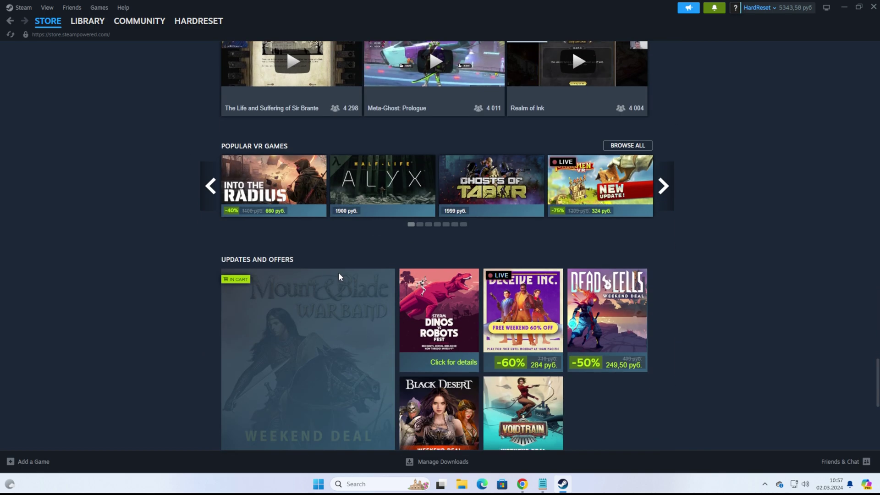
scroll(339, 276, down, 3)
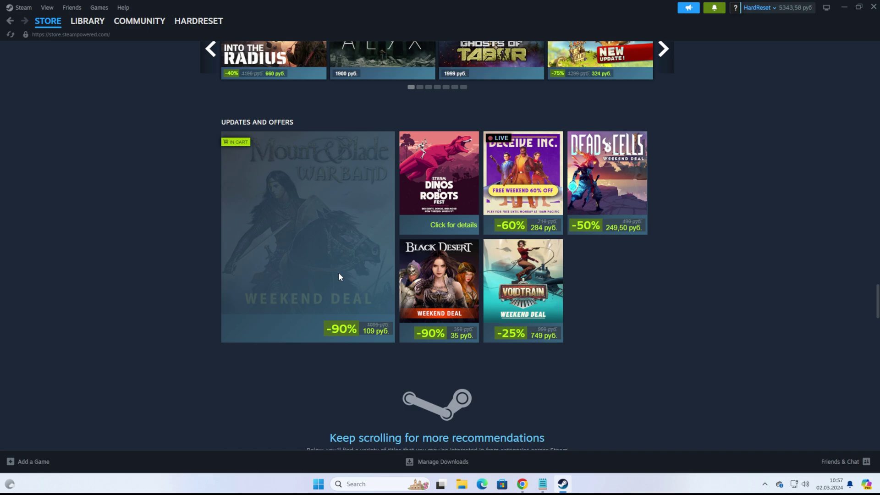
scroll(339, 276, down, 4)
scroll(339, 274, down, 3)
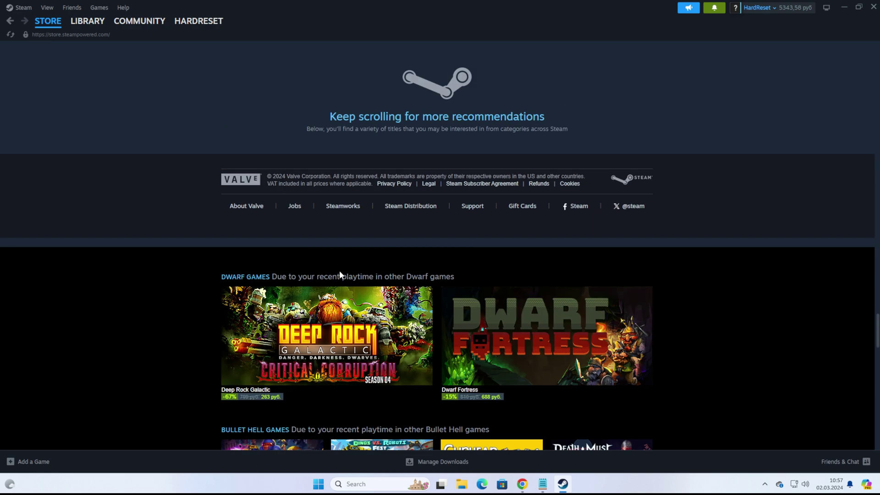
Step: Open the game library and look through the collection of owned games
click(85, 21)
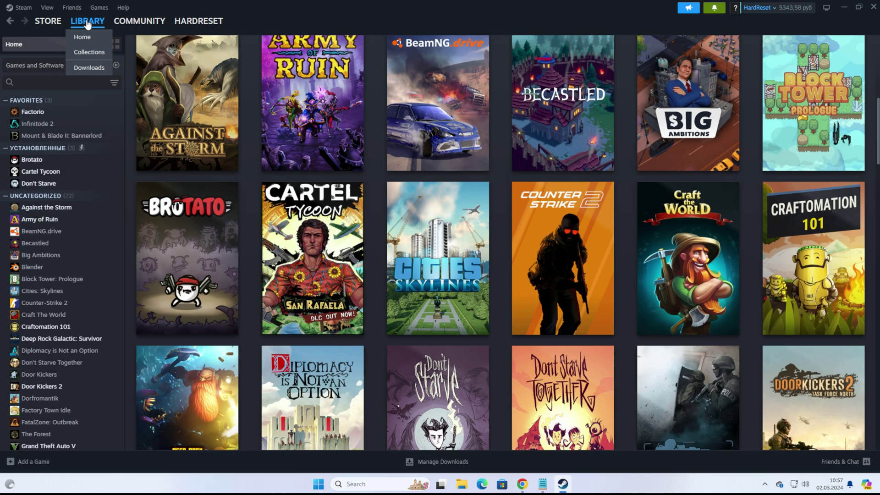
mouse_move(447, 232)
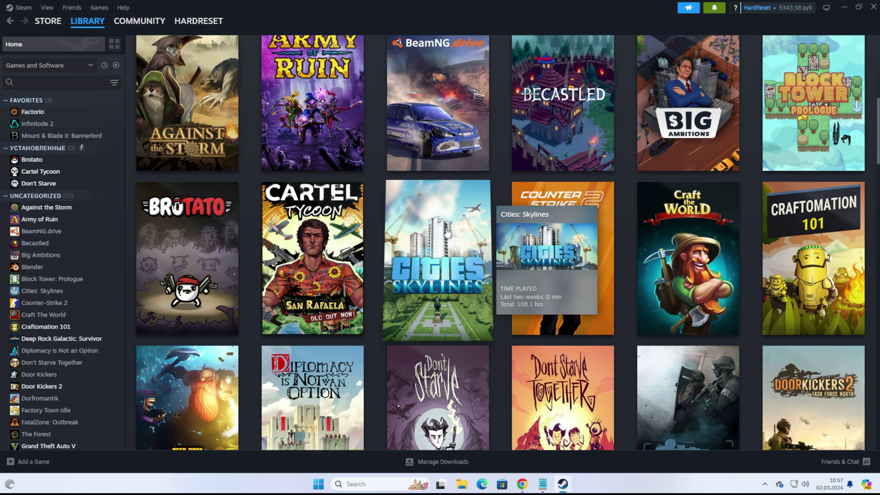
scroll(446, 233, down, 4)
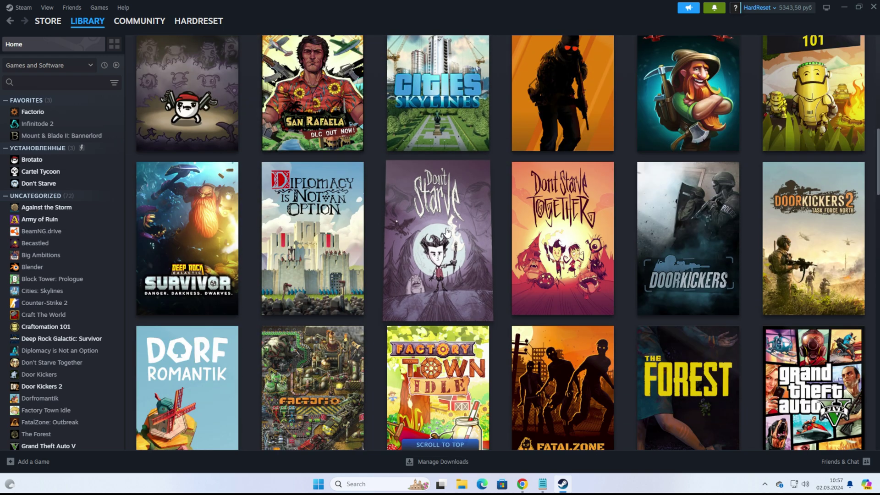
scroll(447, 232, down, 3)
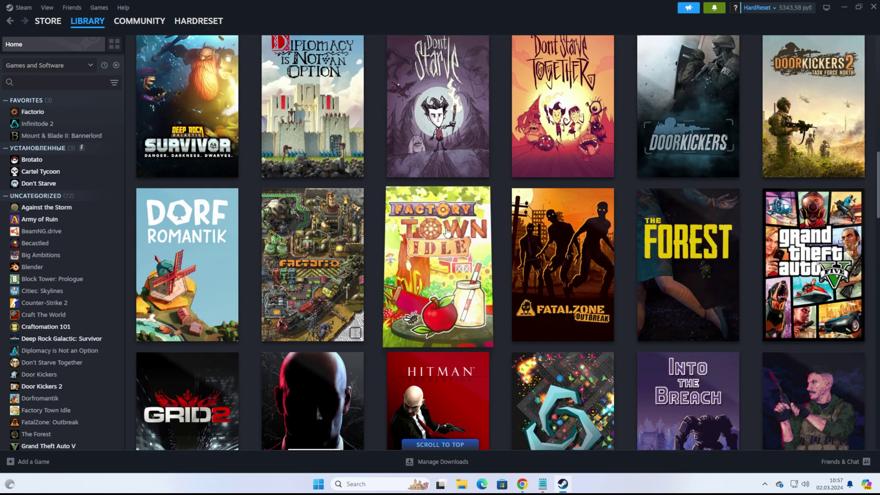
scroll(447, 232, down, 3)
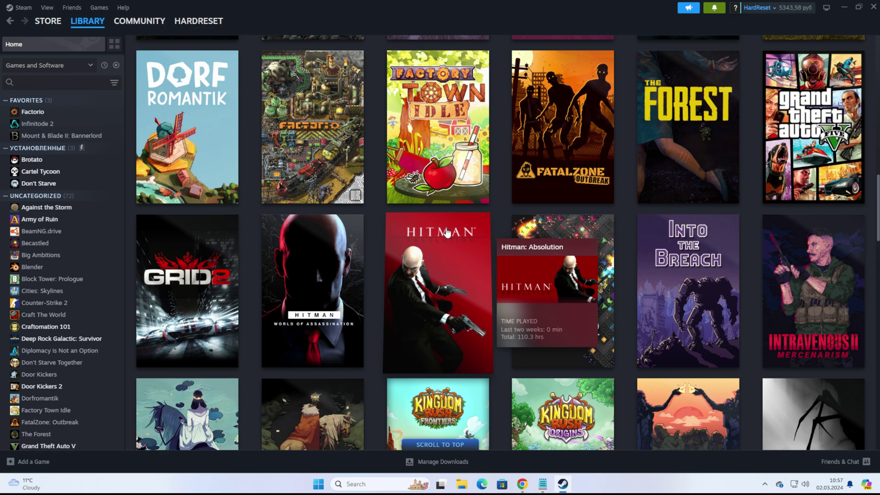
scroll(446, 232, down, 3)
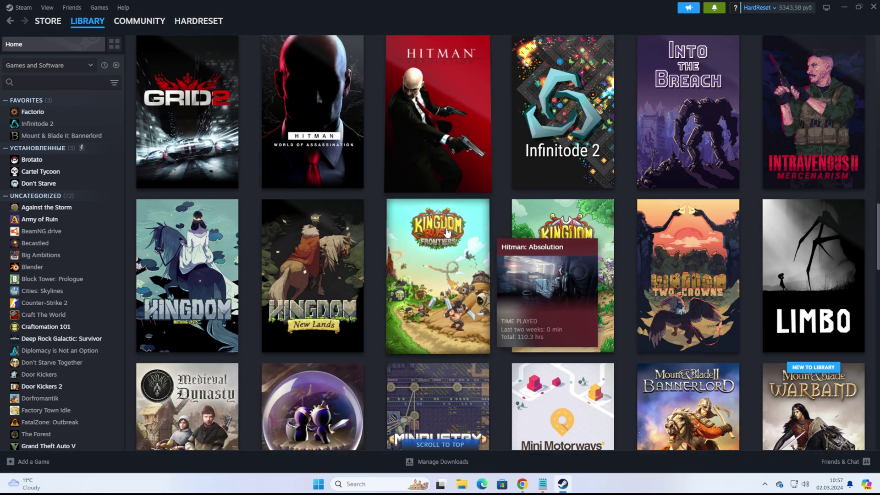
scroll(447, 232, up, 9)
scroll(447, 233, up, 15)
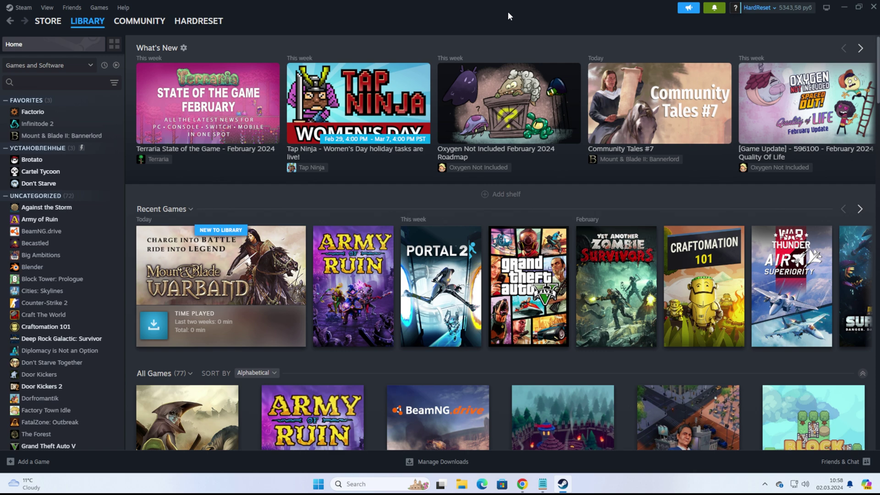
Step: From the account details, open the purchase history and select the Mount and Blade: Warband purchase to get help with it
click(773, 11)
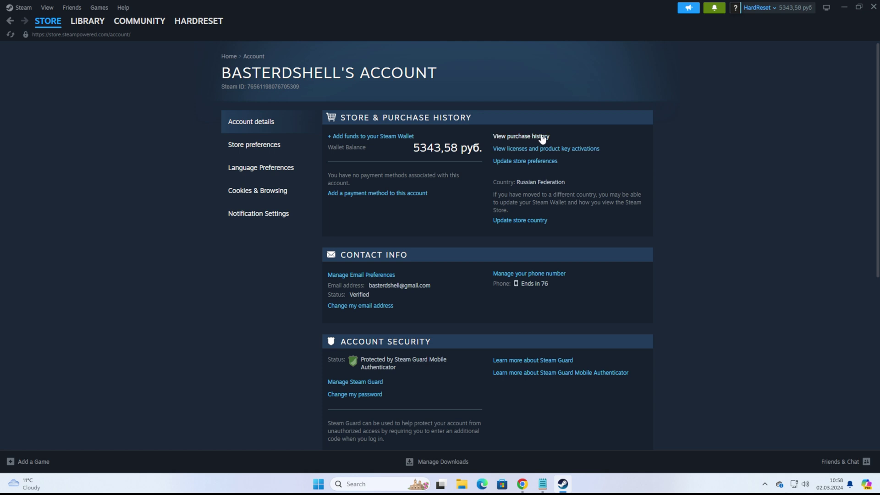
click(524, 136)
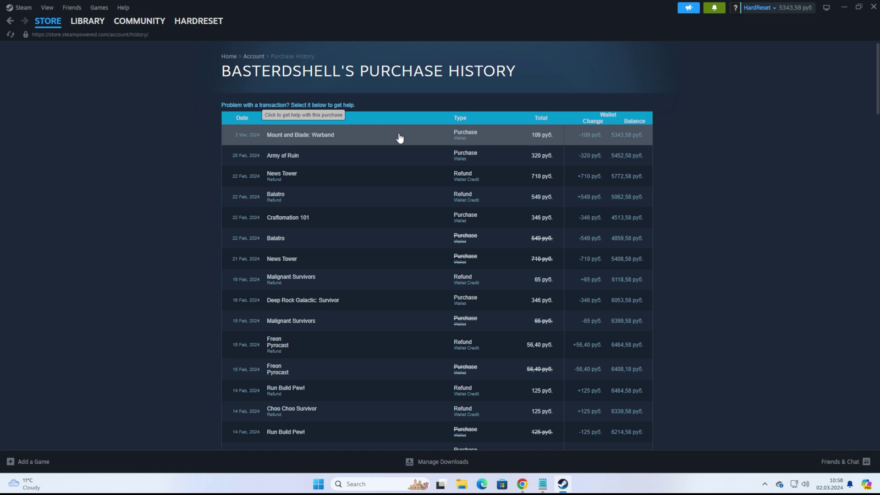
click(396, 137)
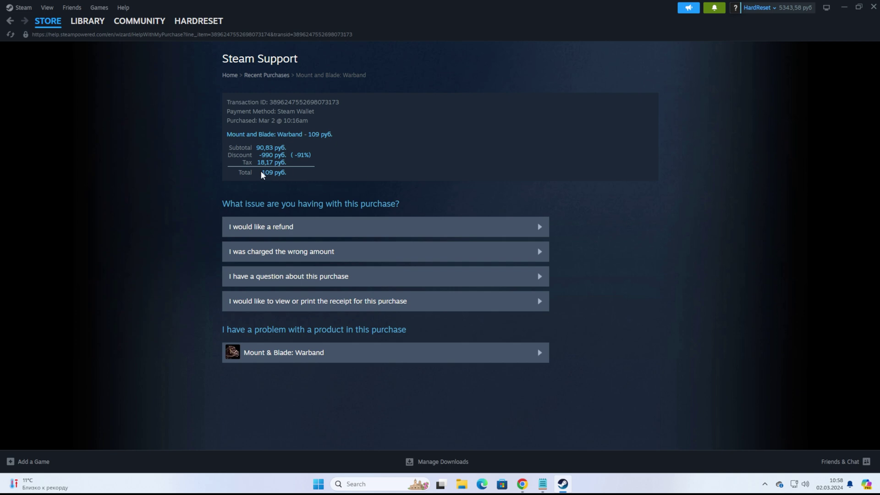
Step: Check the purchase total, choose to get a refund for it, and open the refund request form for Mount & Blade: Warband
drag(261, 173, 283, 173)
click(292, 172)
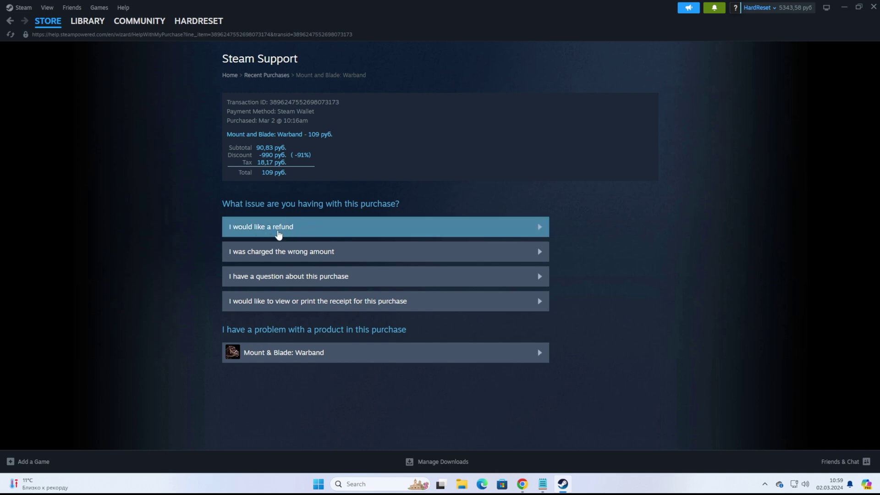
click(307, 231)
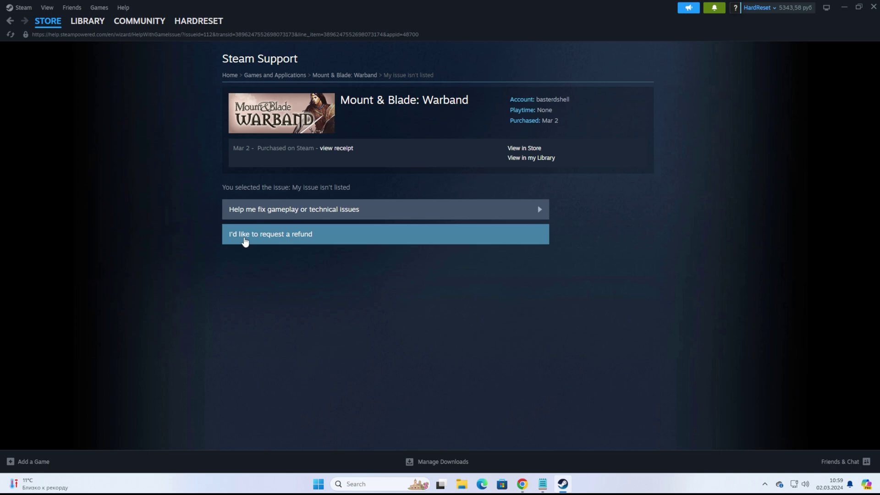
click(359, 239)
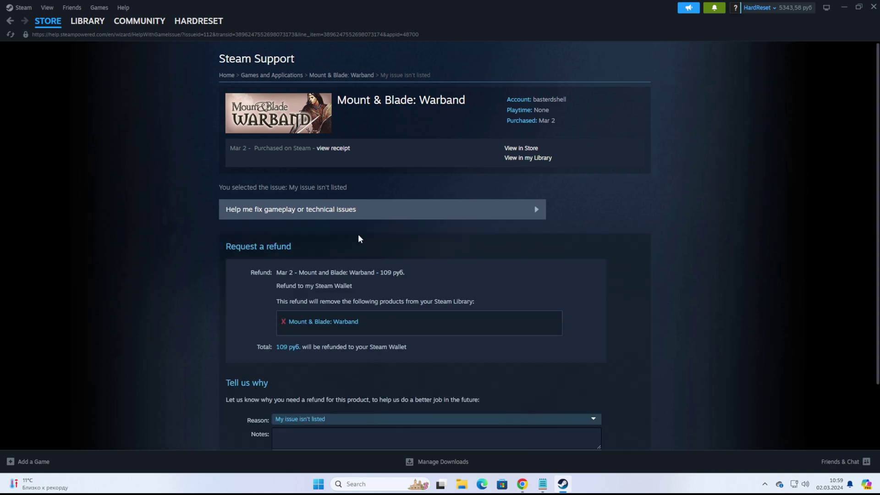
Step: Set the refund reason to "It's not fun", leave the notes empty, and submit the refund request
scroll(345, 327, down, 2)
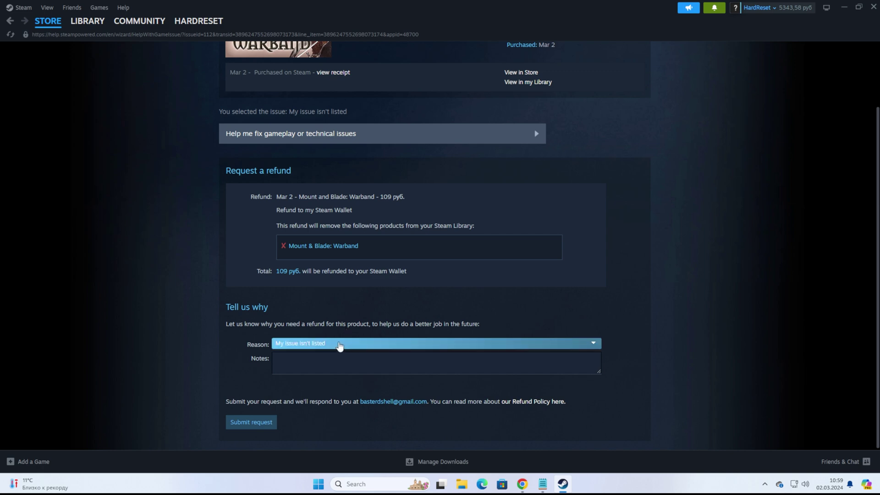
click(339, 346)
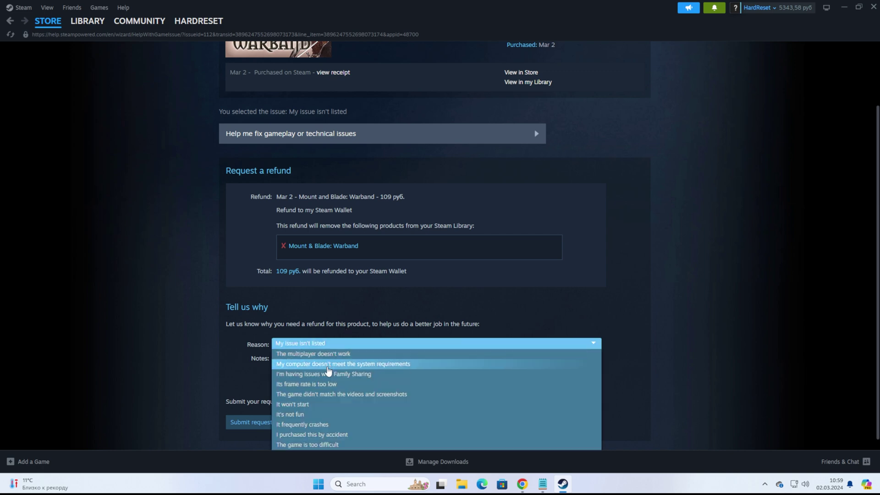
click(299, 414)
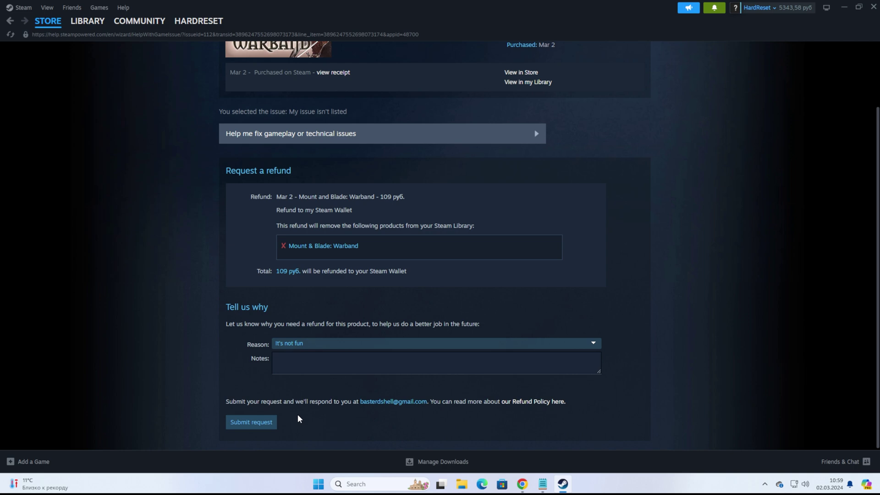
click(296, 363)
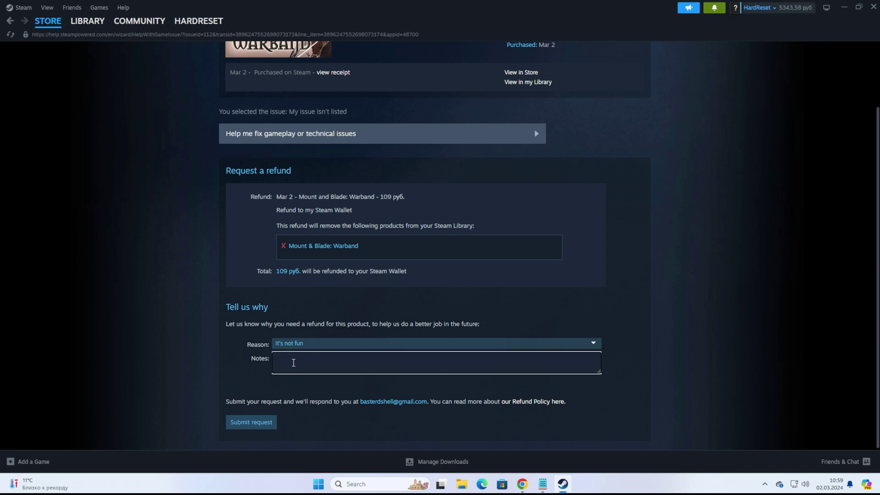
click(254, 374)
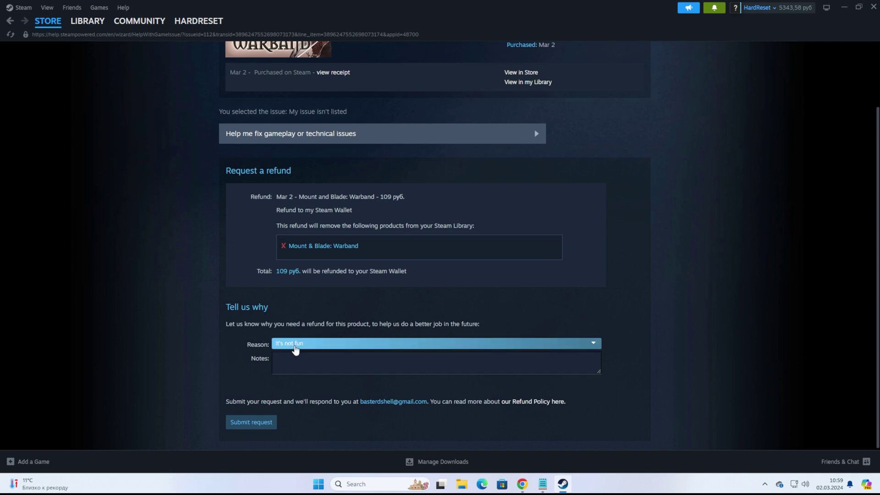
click(252, 424)
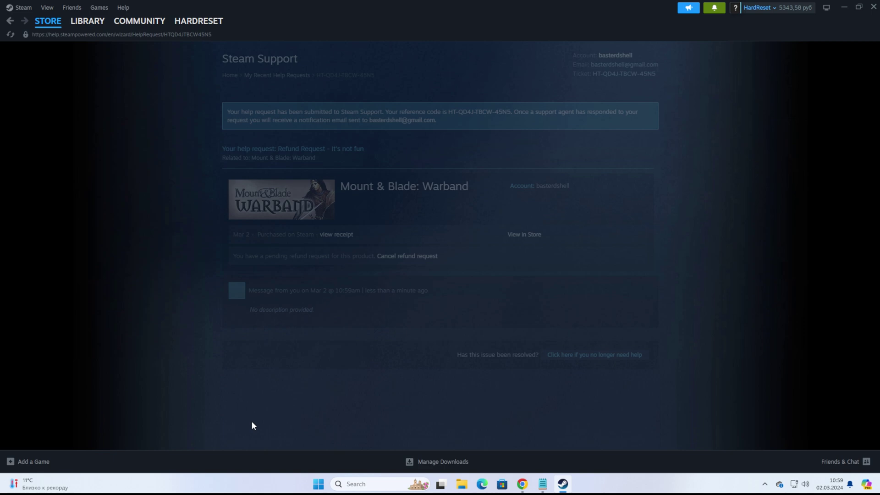